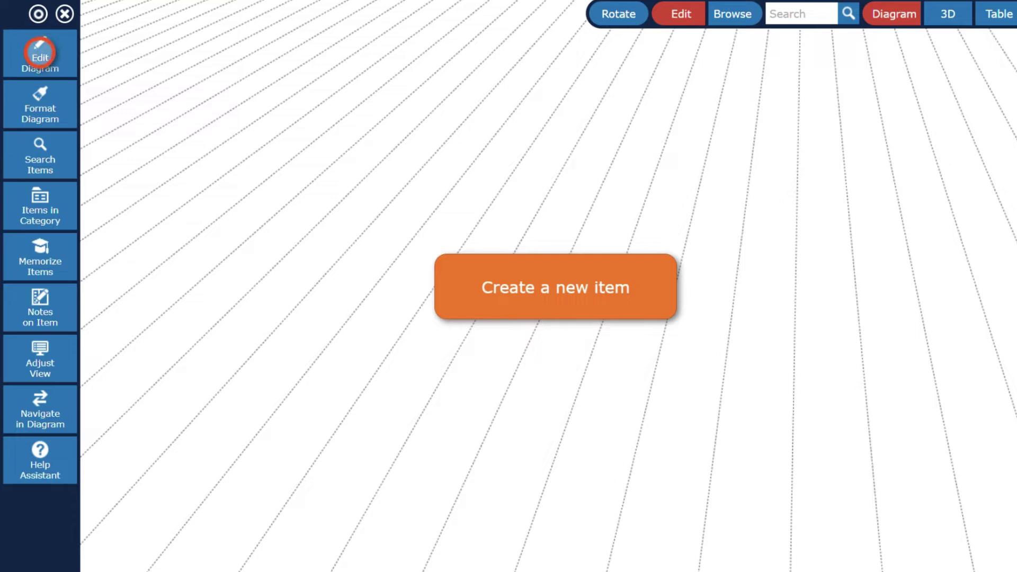
Step: Open the Insert Outlined Text dialog from the Edit Diagram commands
click(40, 54)
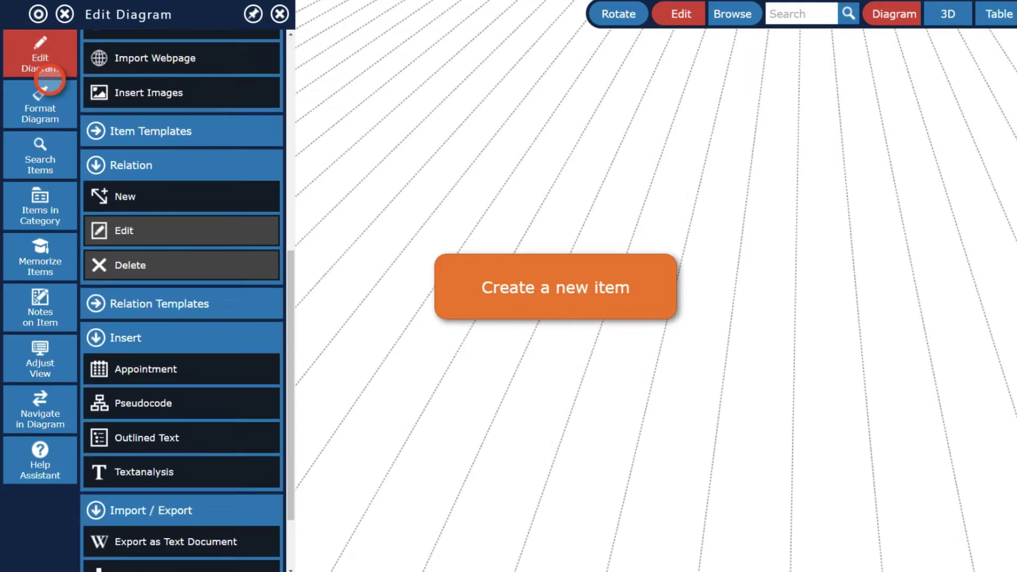
click(182, 436)
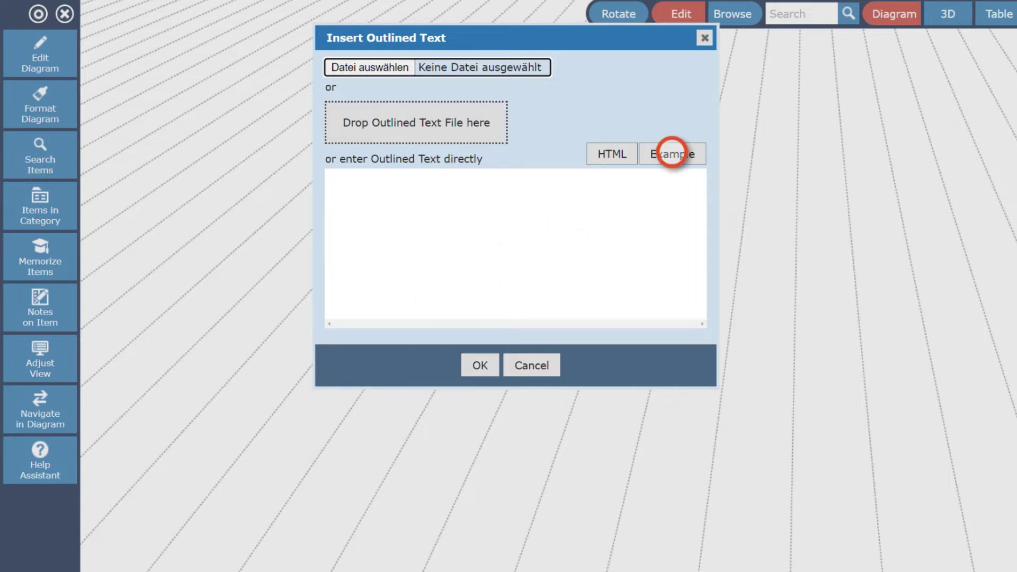
Step: Load the example outline and highlight Name 1, Category1::, (Description 1), and the indented second line
click(672, 153)
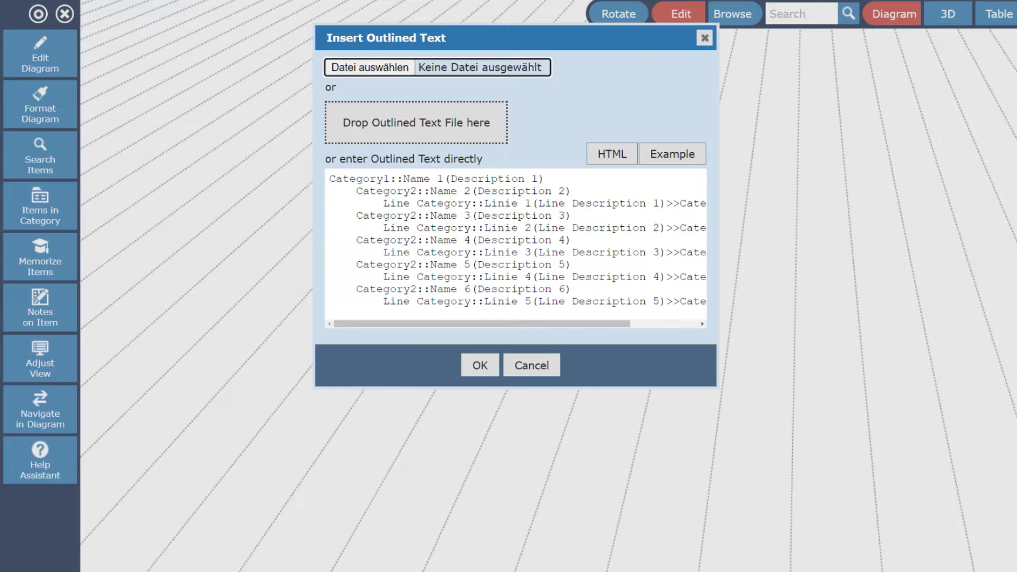
drag(403, 179, 441, 179)
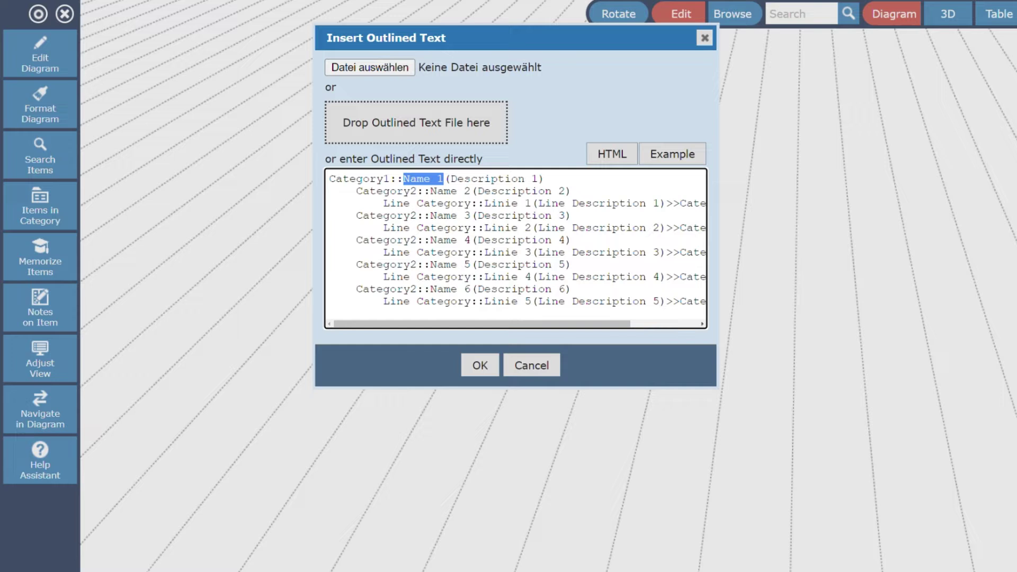
drag(329, 178, 402, 179)
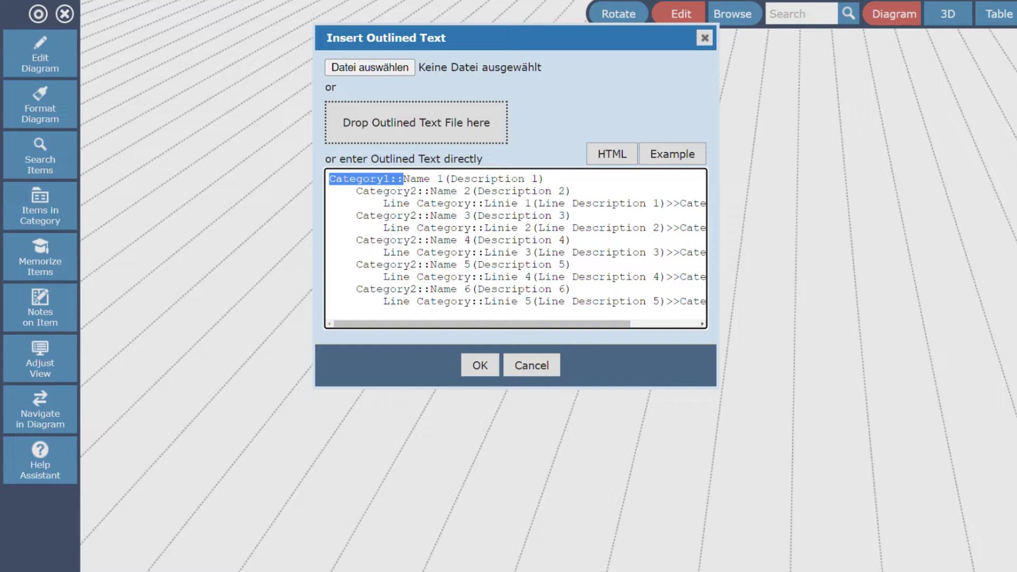
drag(444, 179, 544, 179)
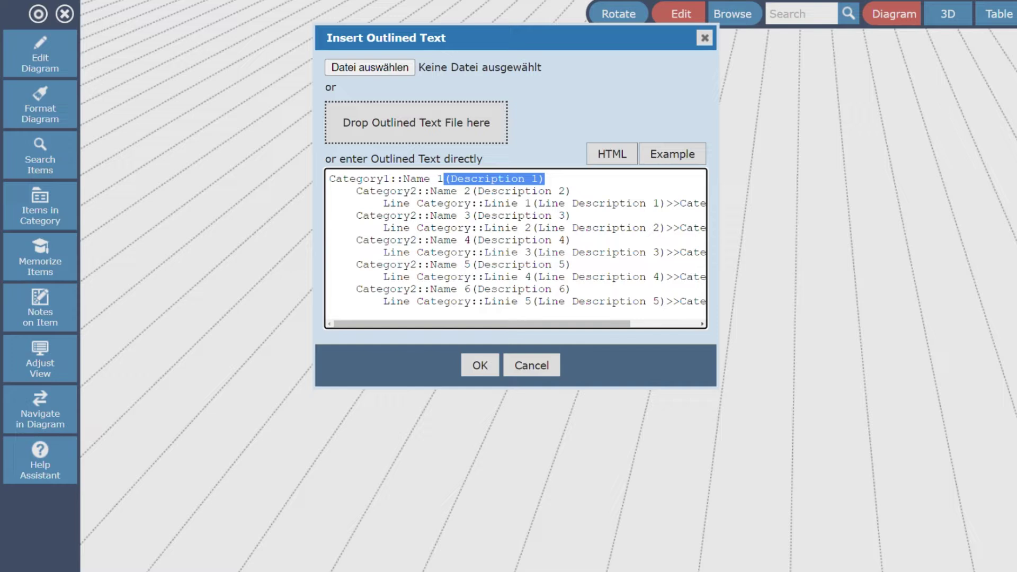
drag(329, 191, 355, 192)
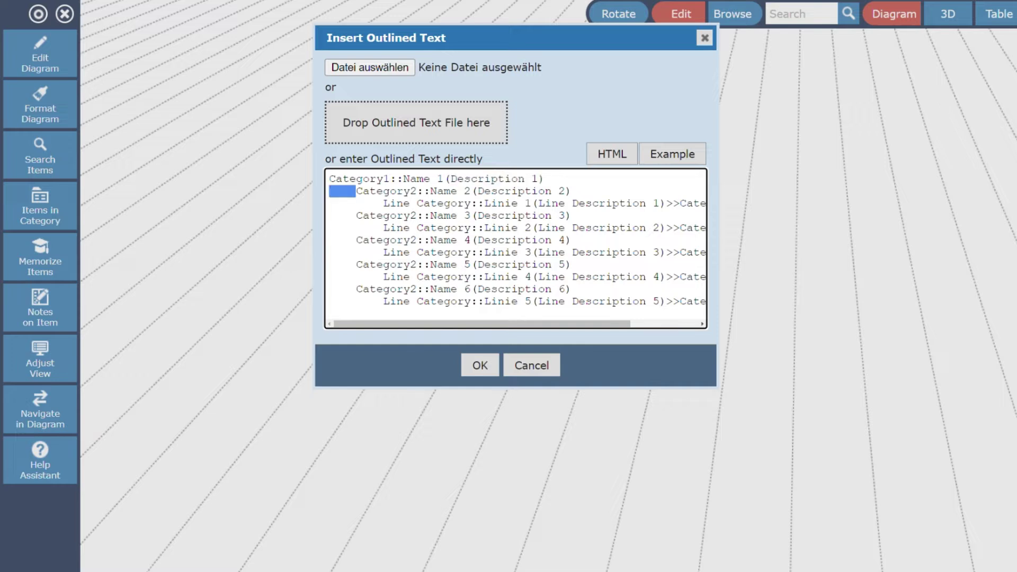
drag(357, 191, 569, 191)
Step: Import the example, switch to Mind Map radial (straight lines) layout, and select Name 1
click(479, 365)
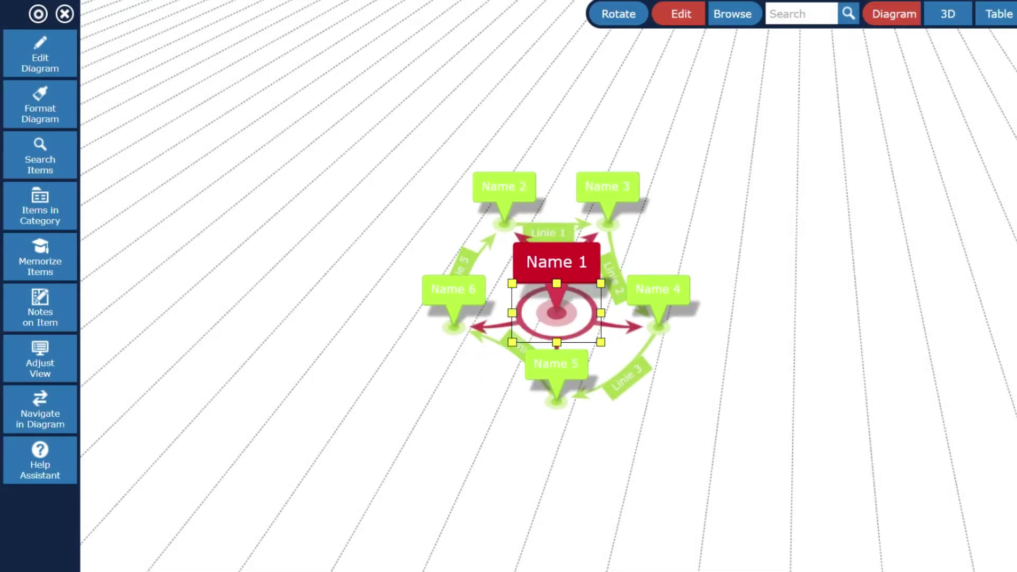
click(41, 358)
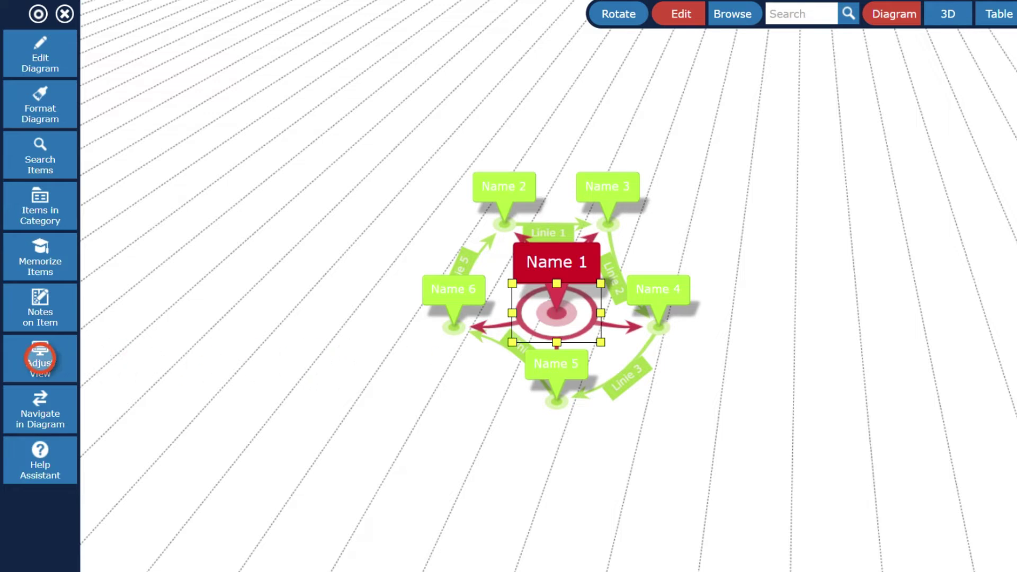
click(180, 547)
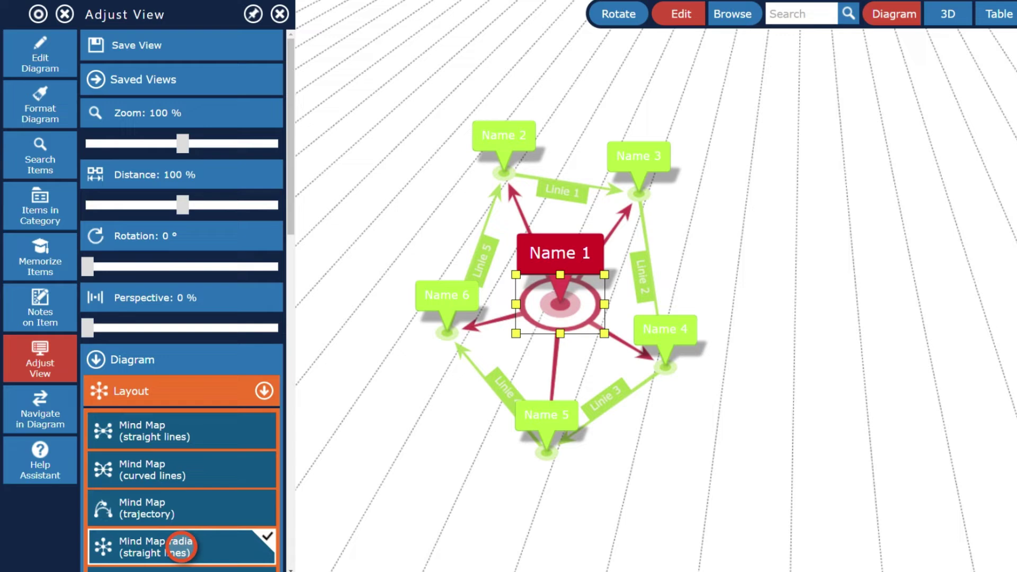
click(560, 252)
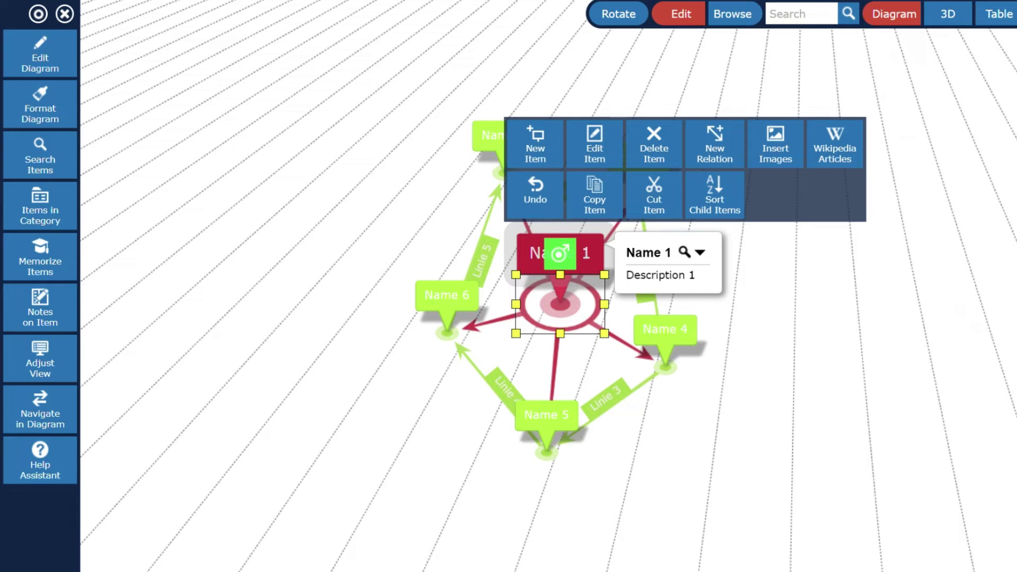
Step: Select the Linie 1 relation to show its description, Line Description 1
click(558, 190)
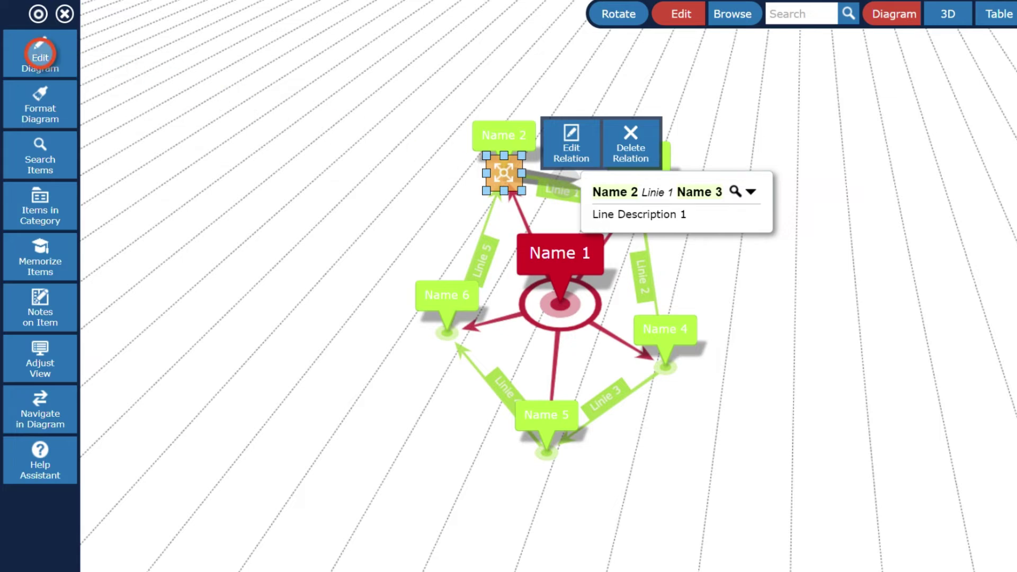
Step: Undo back to the Screenplay Script entry, removing all imported example items
click(39, 57)
scroll(183, 79, up, 4)
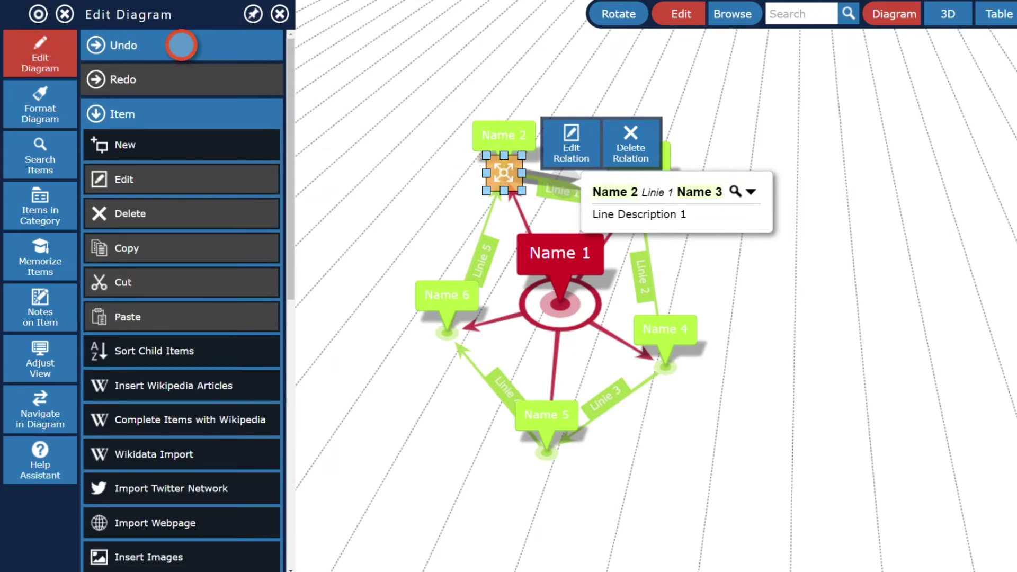
click(182, 45)
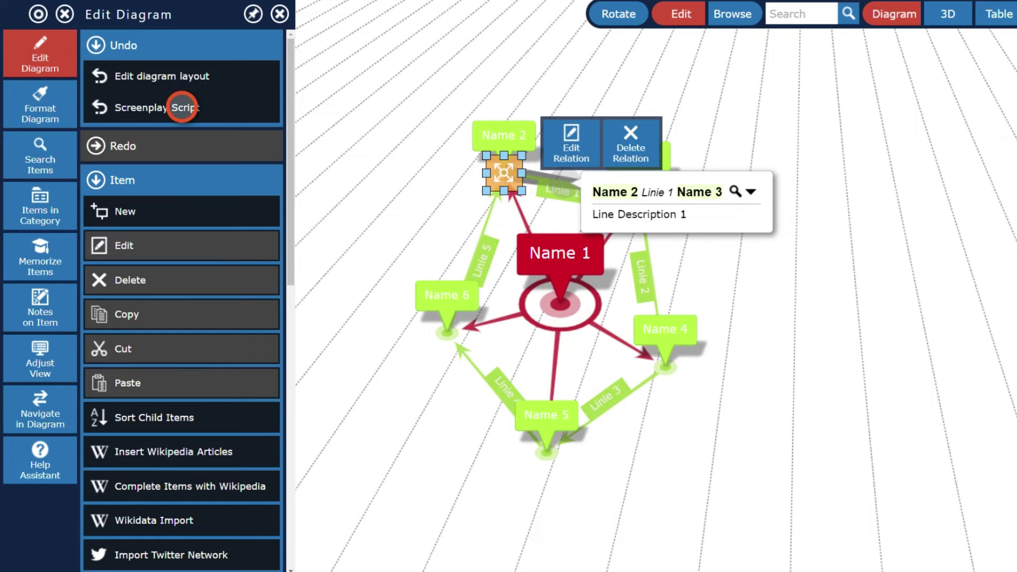
click(182, 107)
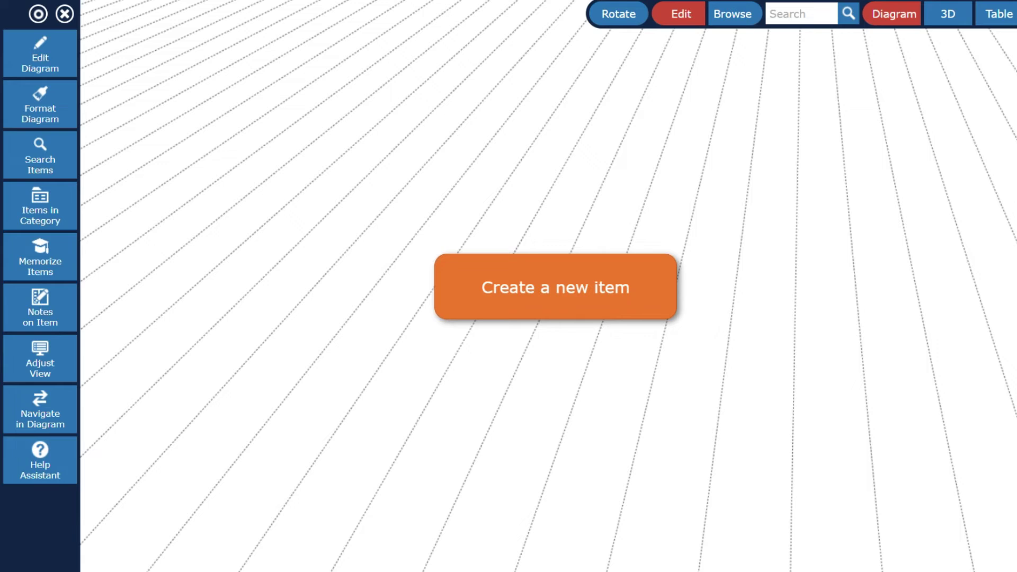
Step: Reopen the Insert Outlined Text dialog and switch its input to HTML
click(40, 56)
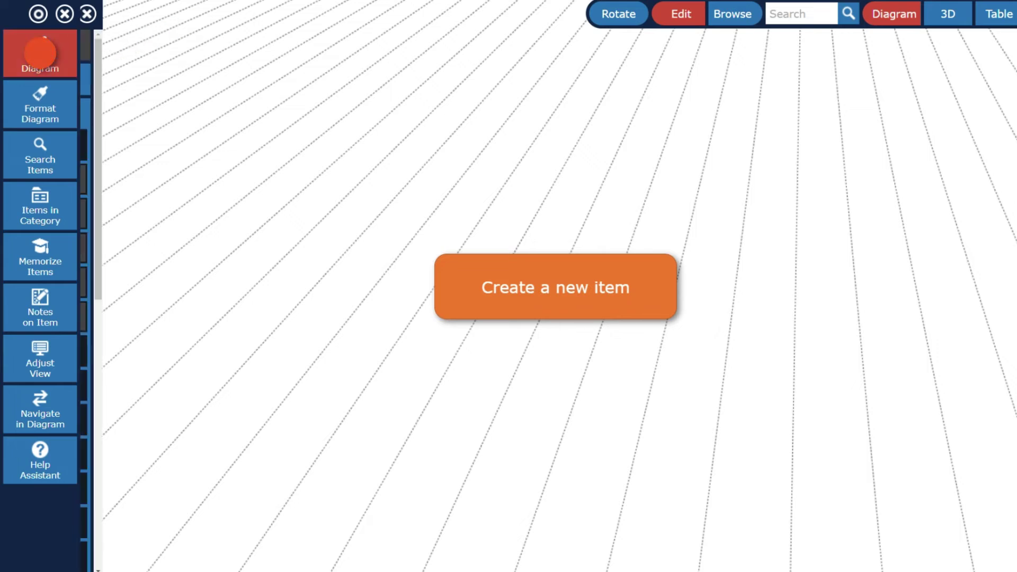
scroll(181, 318, down, 6)
scroll(180, 358, down, 2)
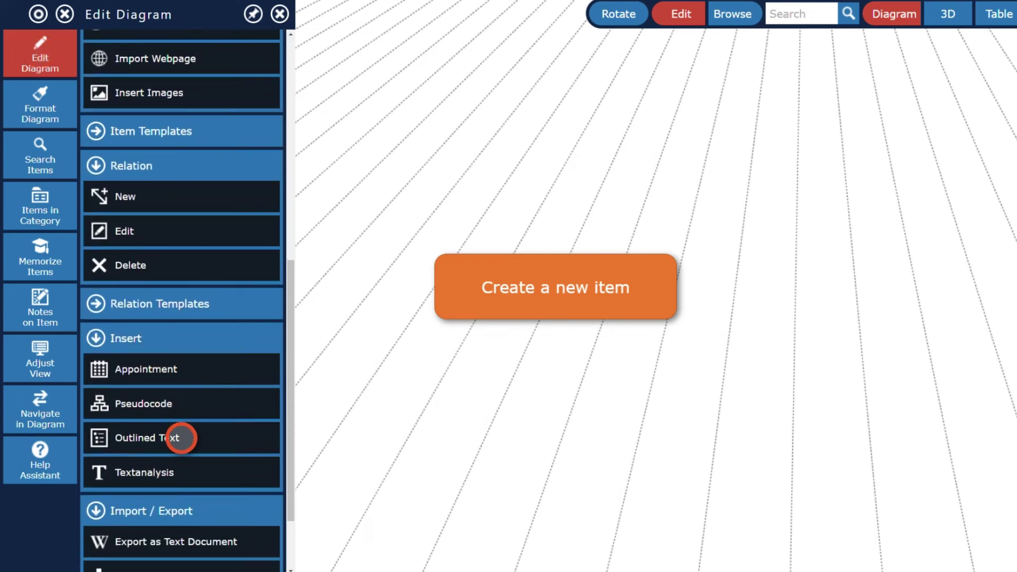
click(180, 438)
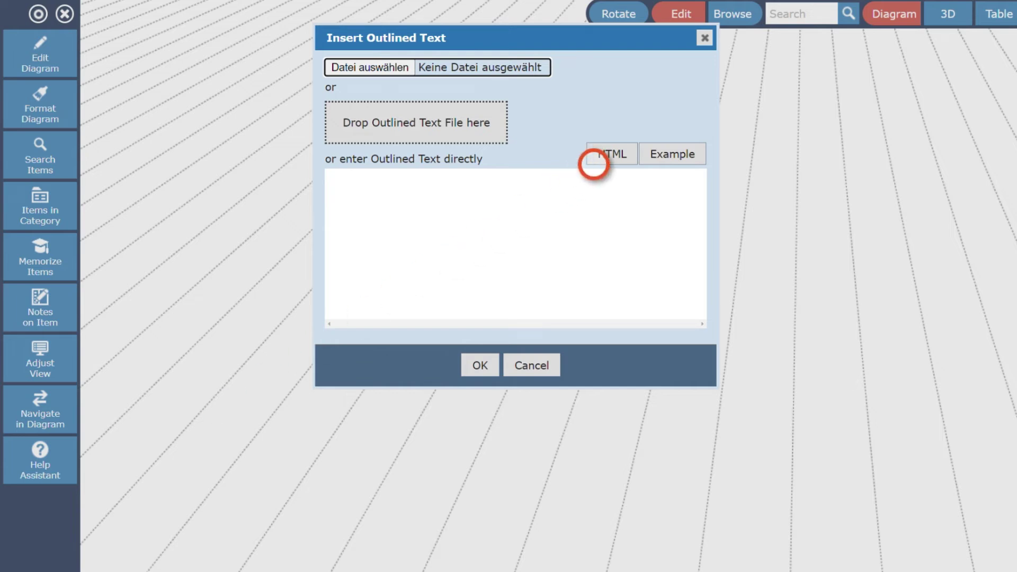
click(612, 153)
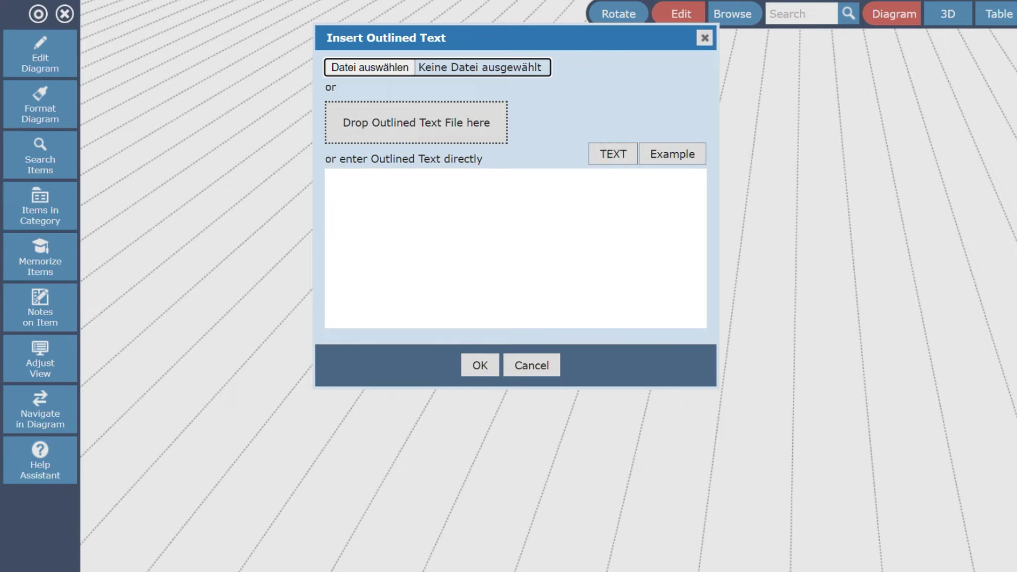
Step: Load the HTML example, a nested bulleted list of Name 1–8
click(672, 153)
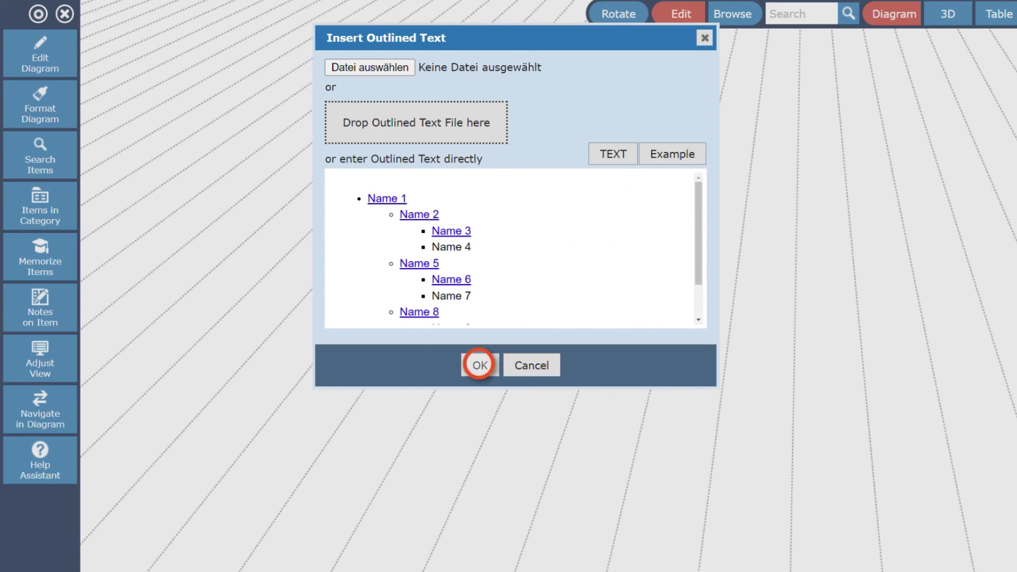
Step: Import the HTML outline as a Root Item mind map and set it rotating
click(479, 365)
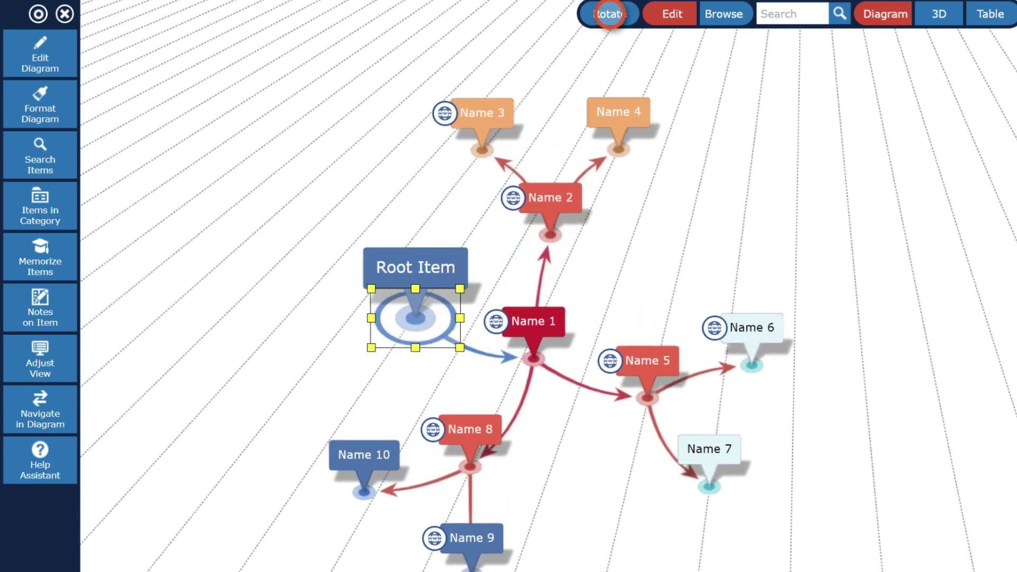
click(610, 14)
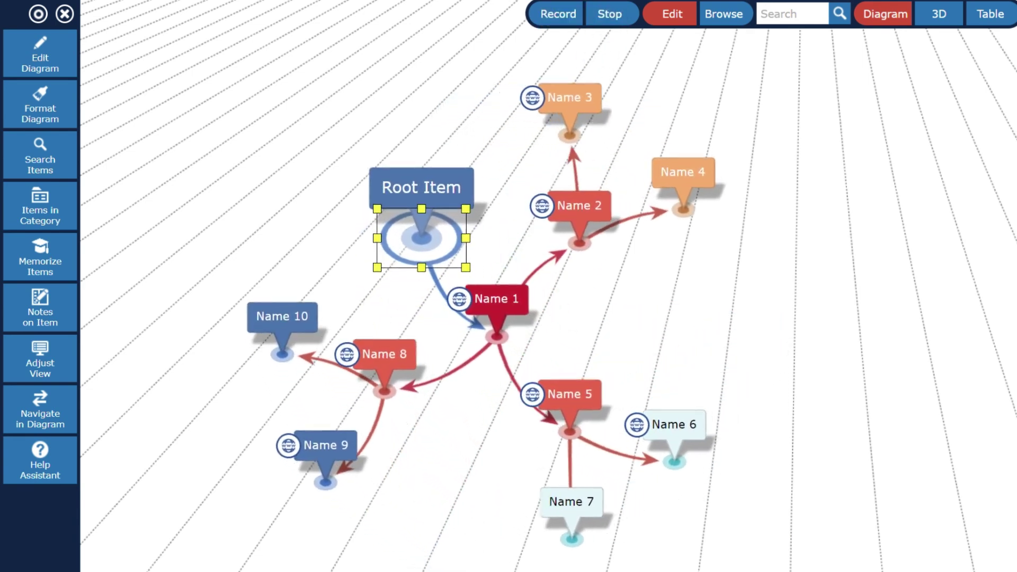